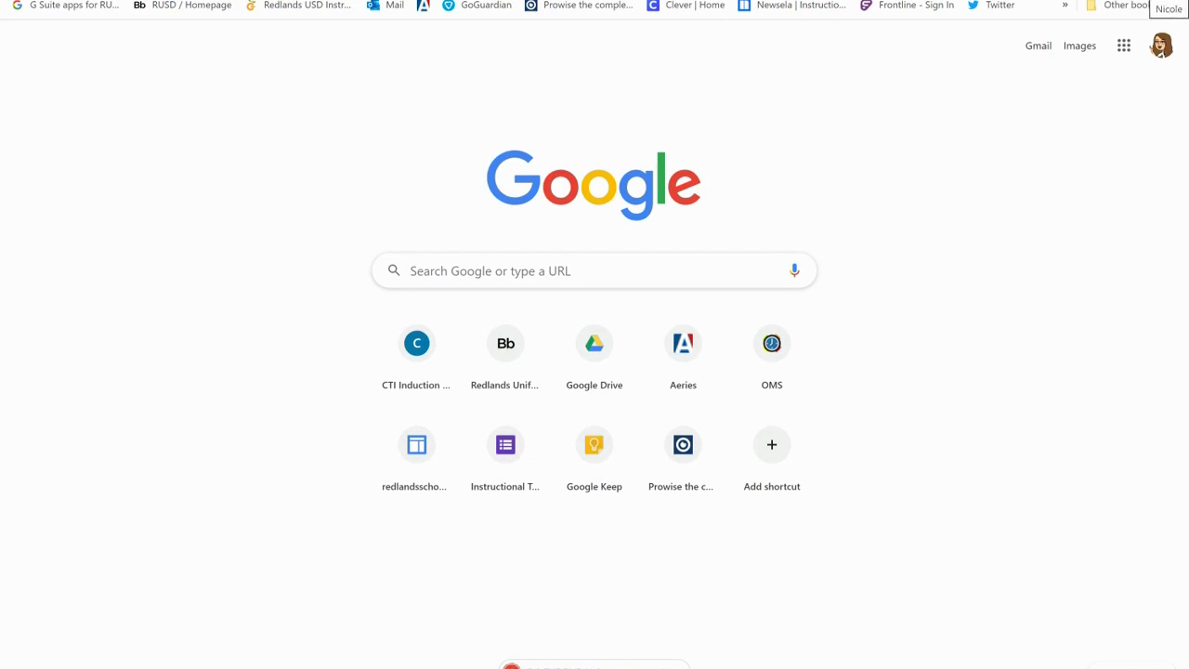
- Check which Google account is signed in, and open Google Meet from the Google apps
left_click(1160, 47)
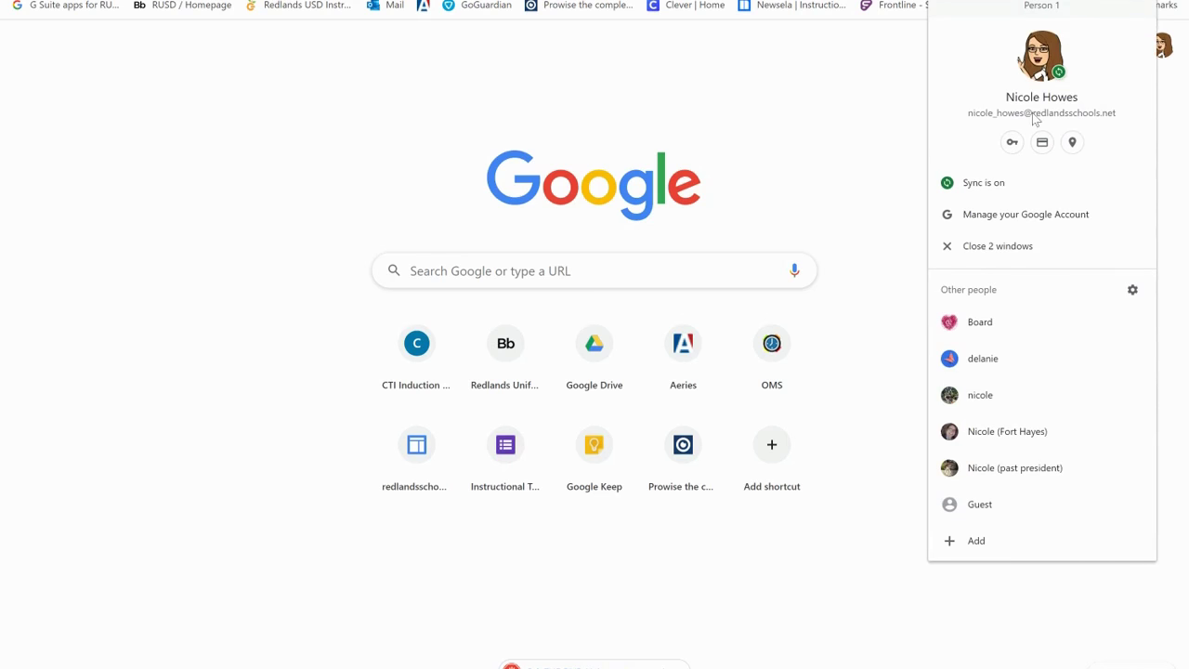
left_click(851, 102)
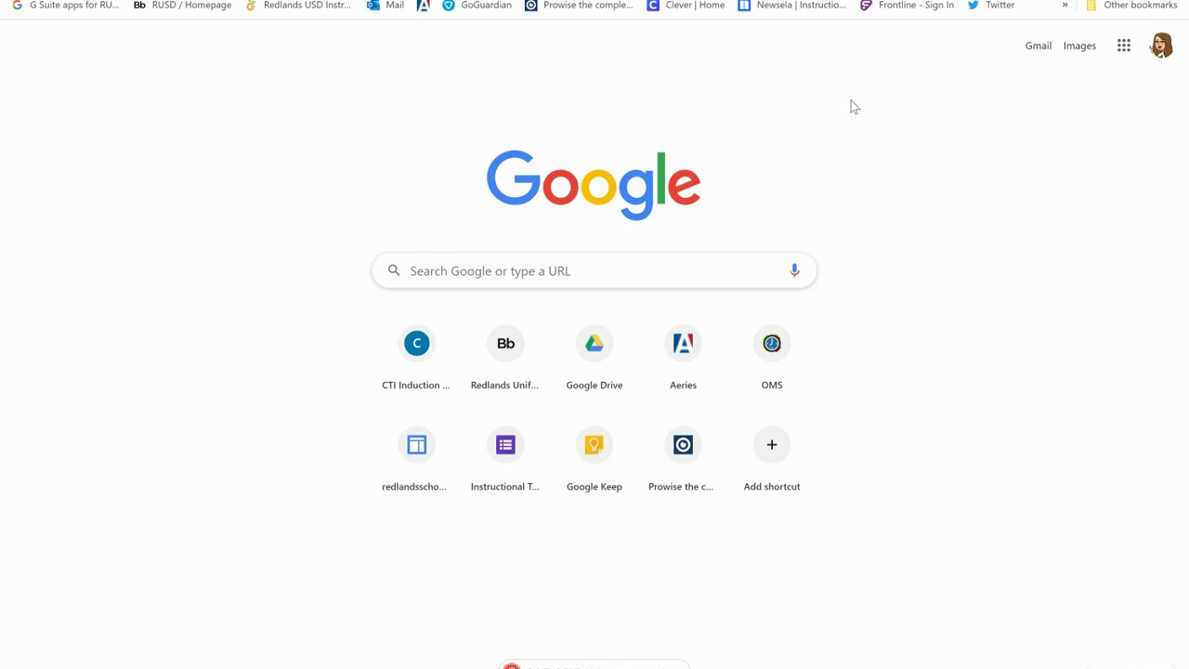
left_click(1126, 50)
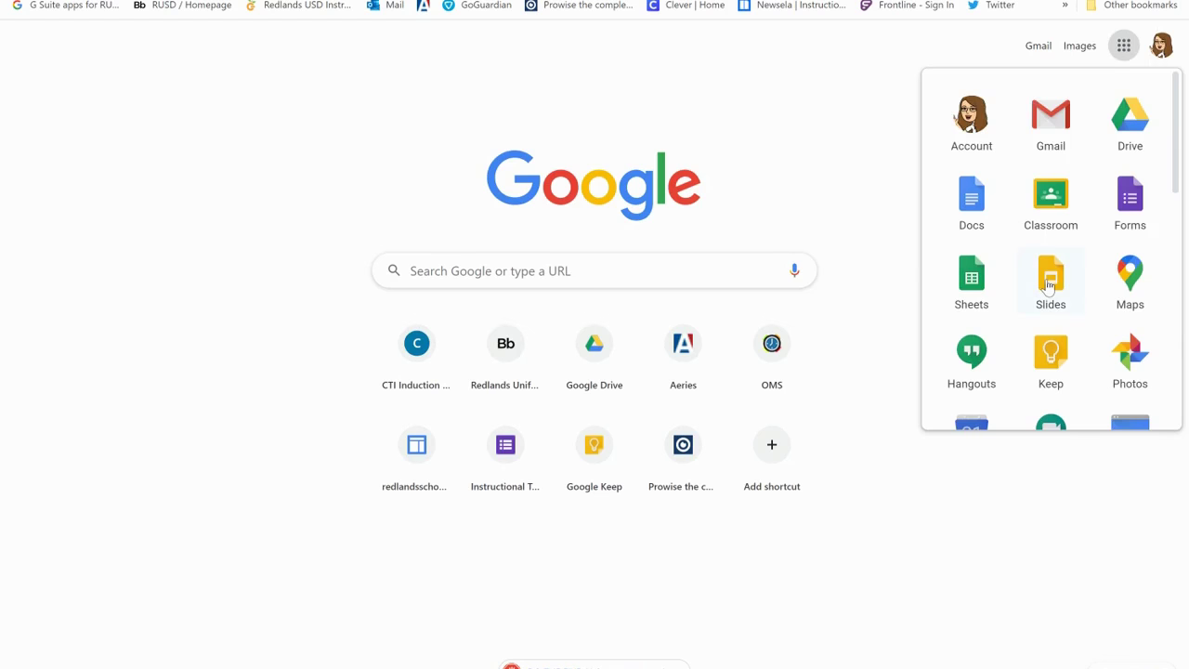
scroll(1050, 283, "down", 2)
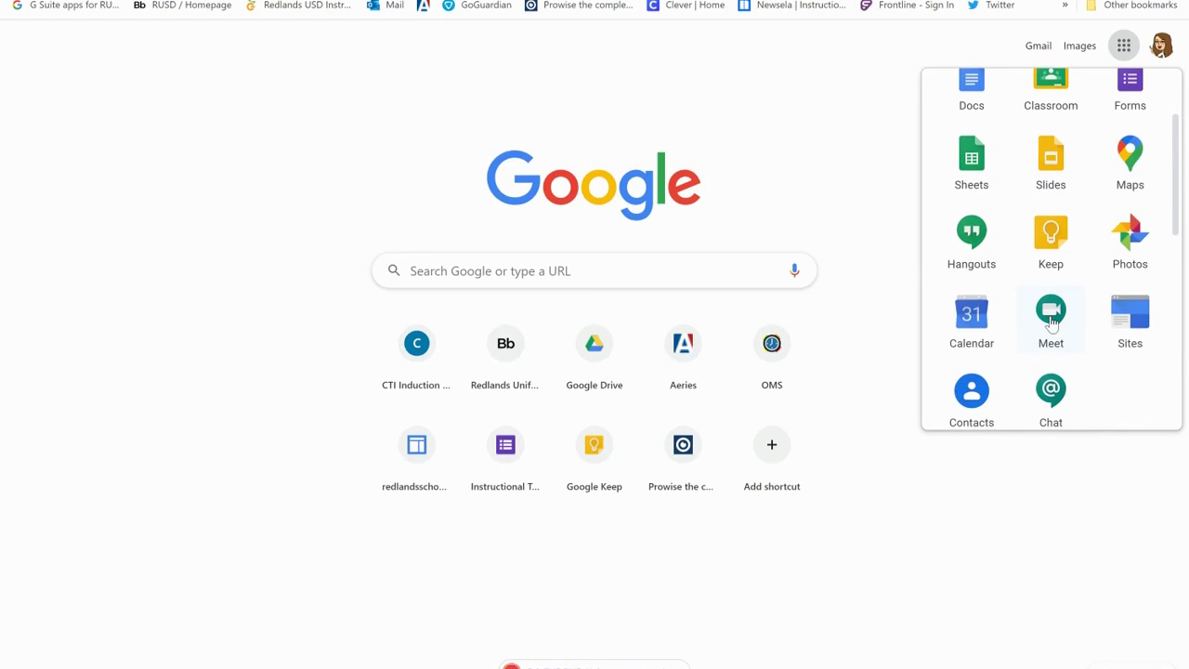
left_click(1050, 316)
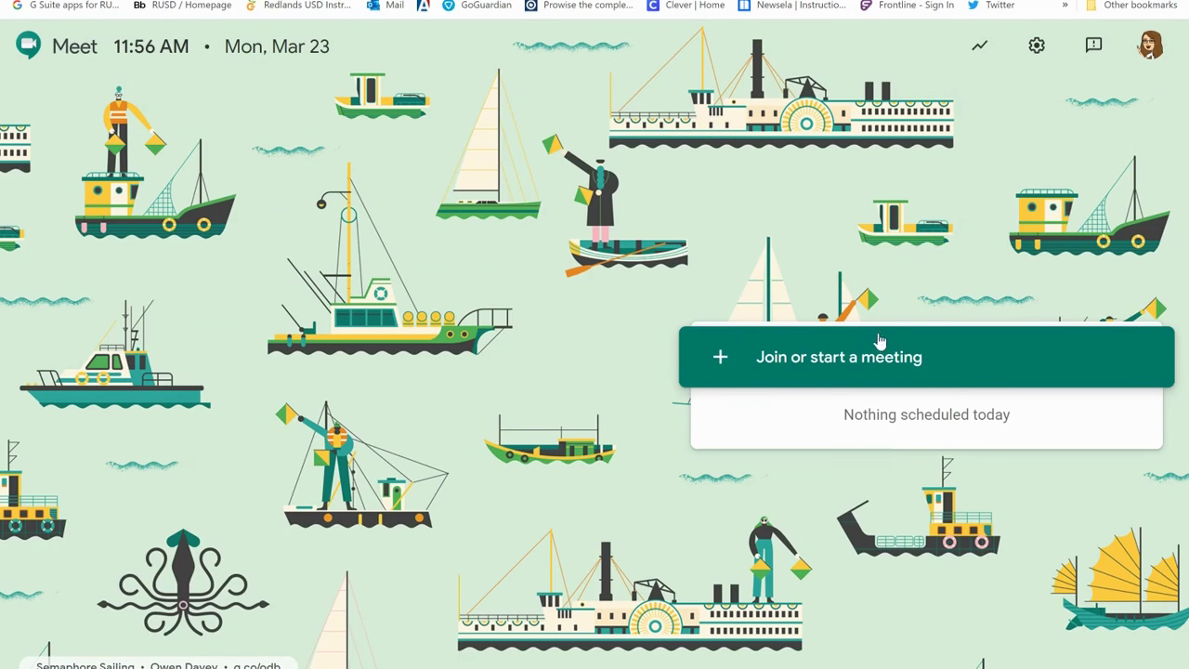
- Start a meeting with the nickname Practice and copy its meeting link from the joining info
left_click(805, 375)
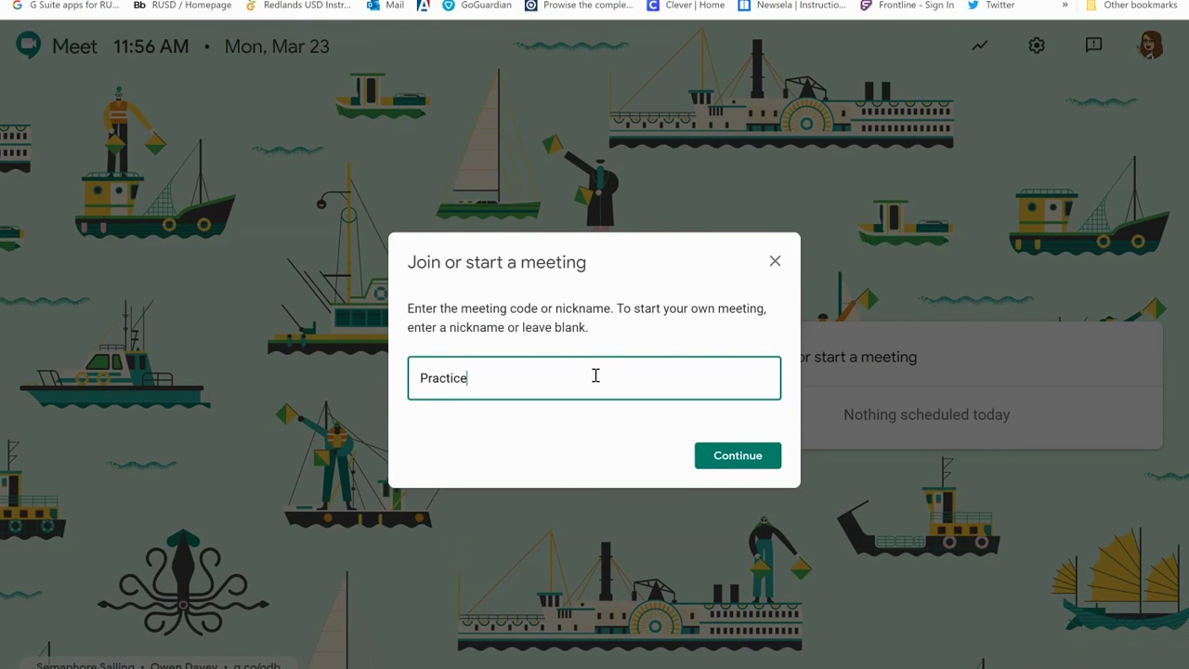
left_click(728, 461)
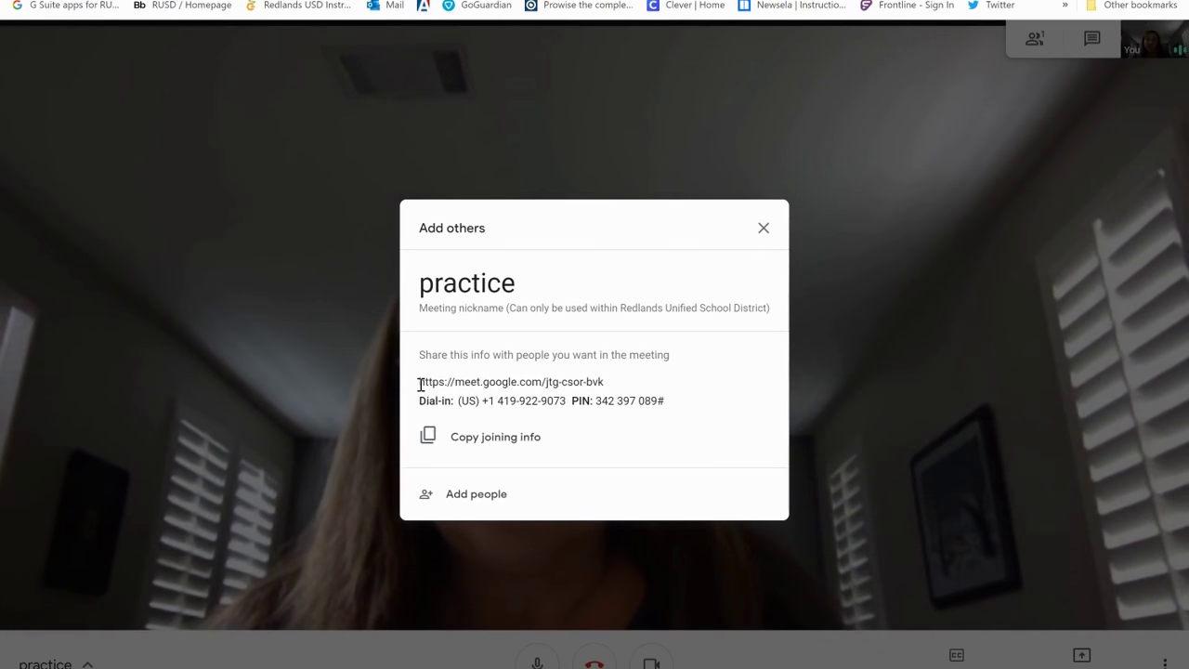
left_click_drag(421, 384, 607, 382)
key("ctrl+c")
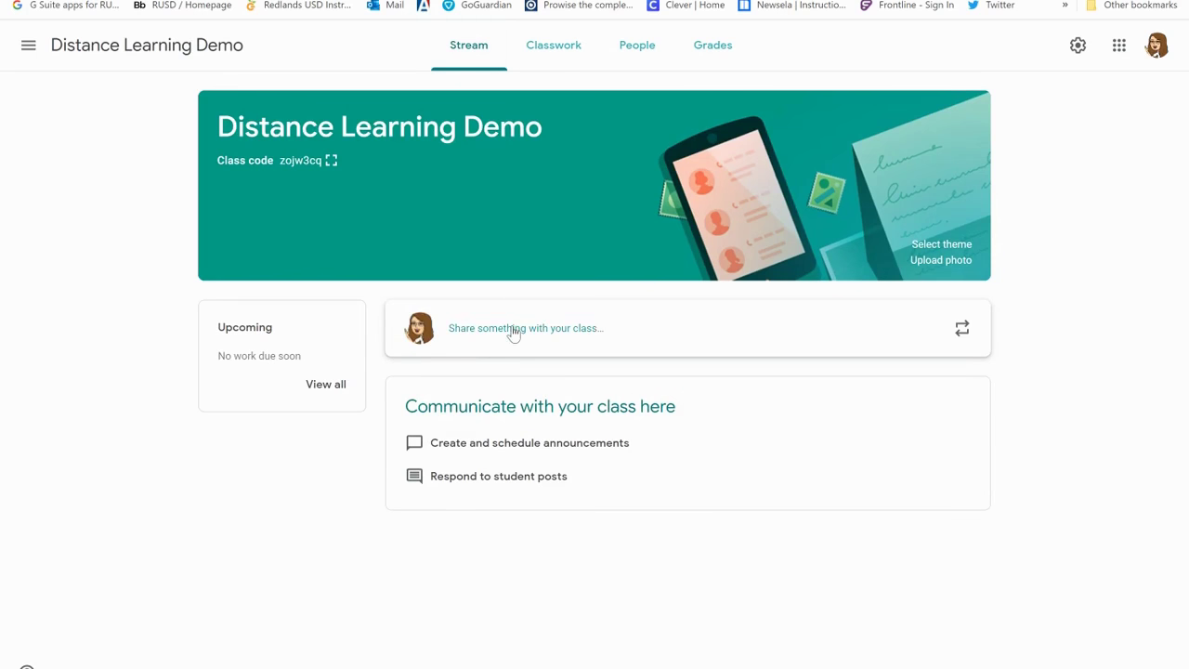
- In the Distance Learning Demo class stream in Google Classroom, begin an announcement and attach the copied meeting link
left_click(513, 332)
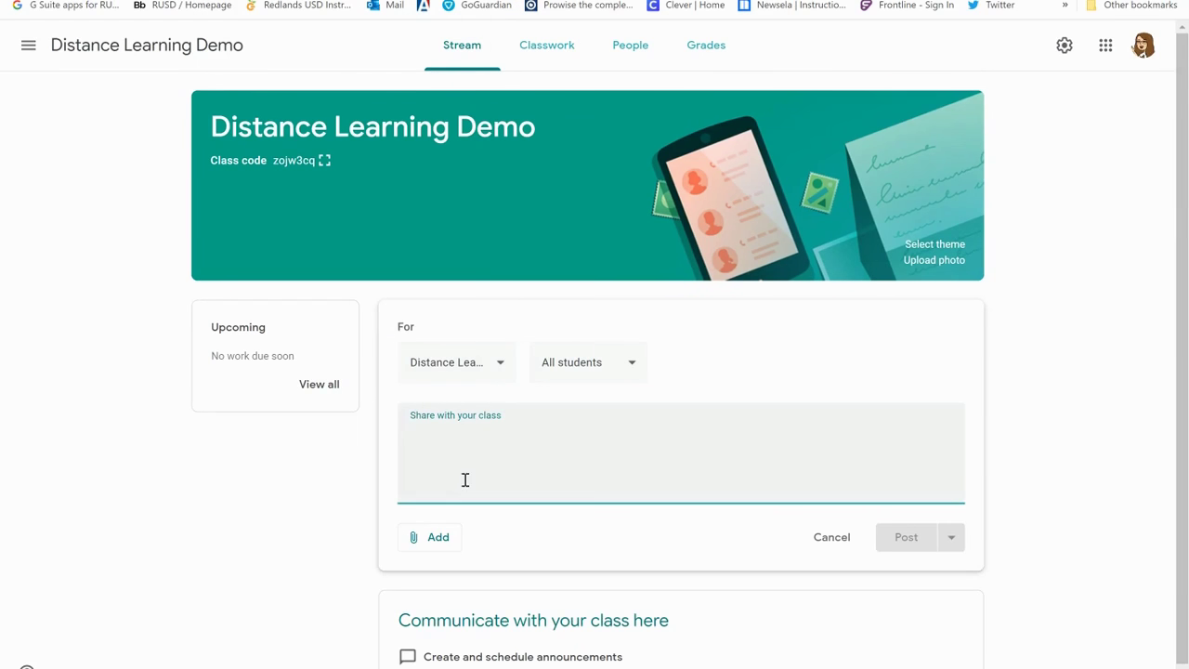
left_click(433, 539)
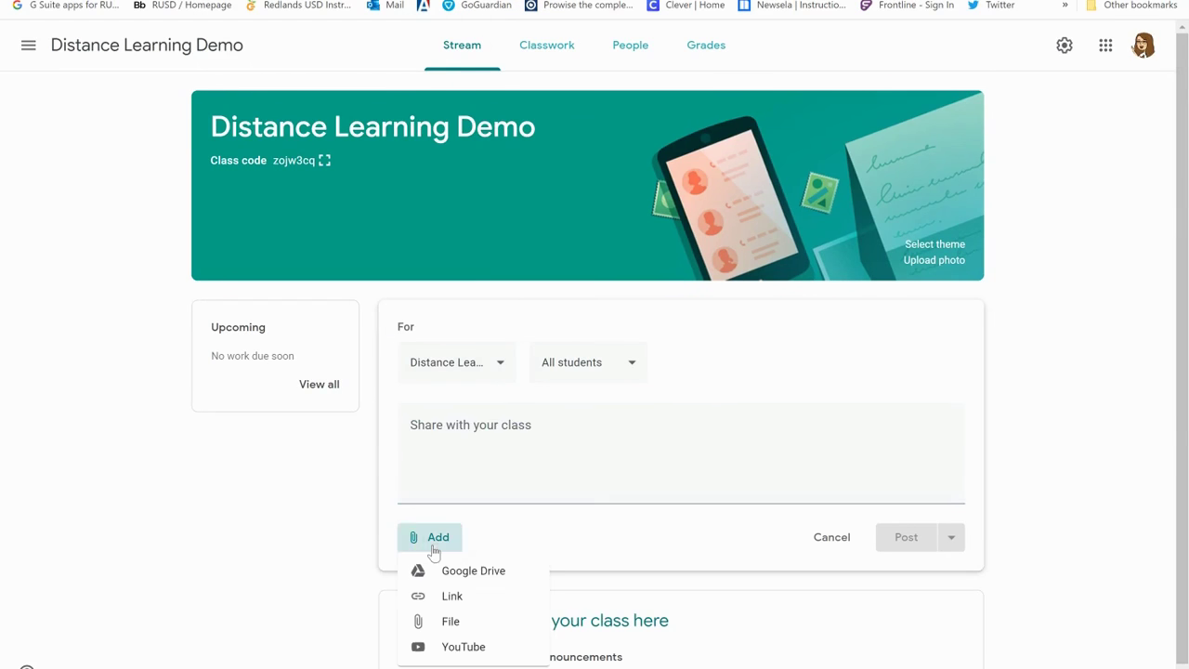
left_click(441, 594)
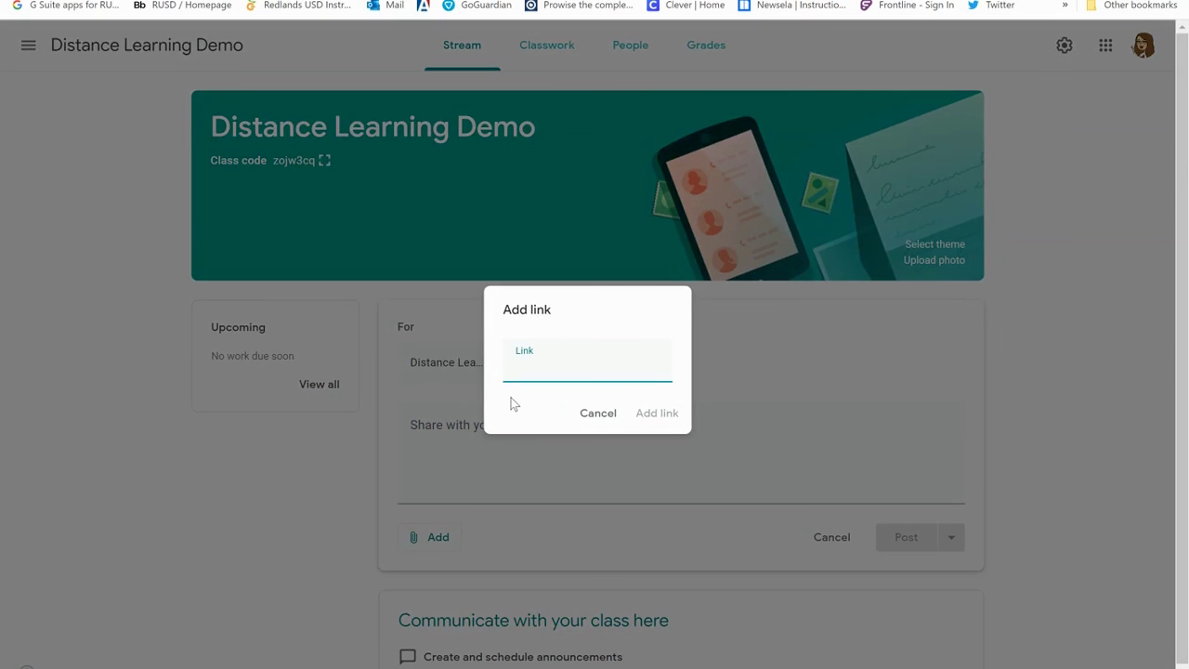
key("ctrl+v")
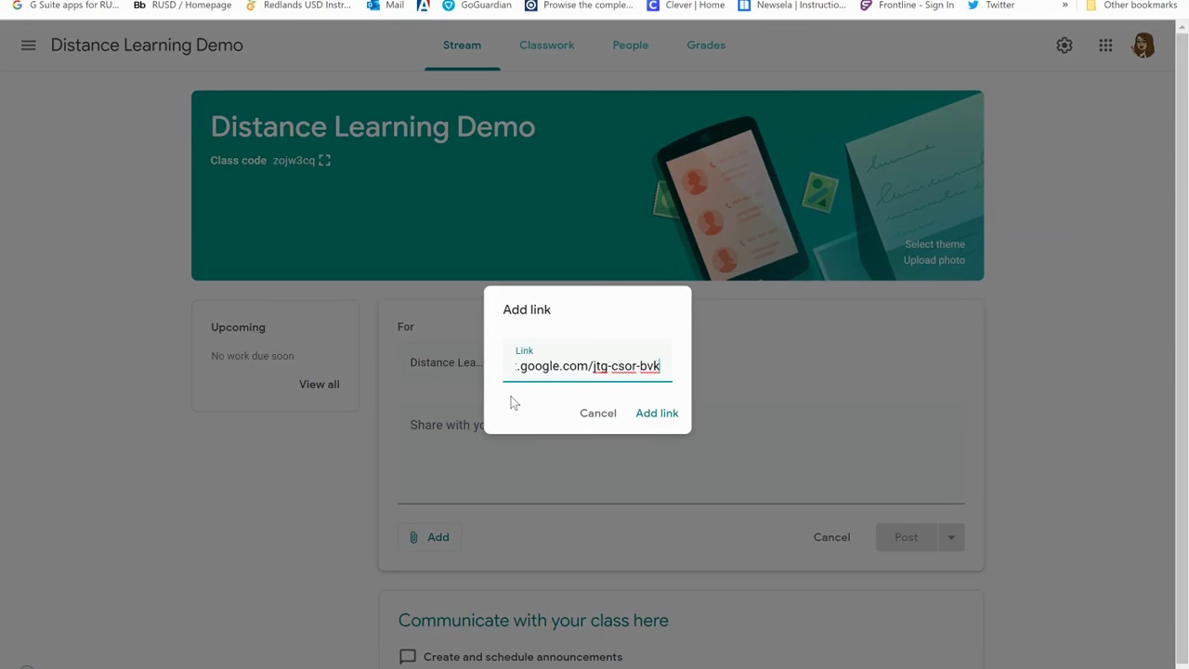
left_click(653, 414)
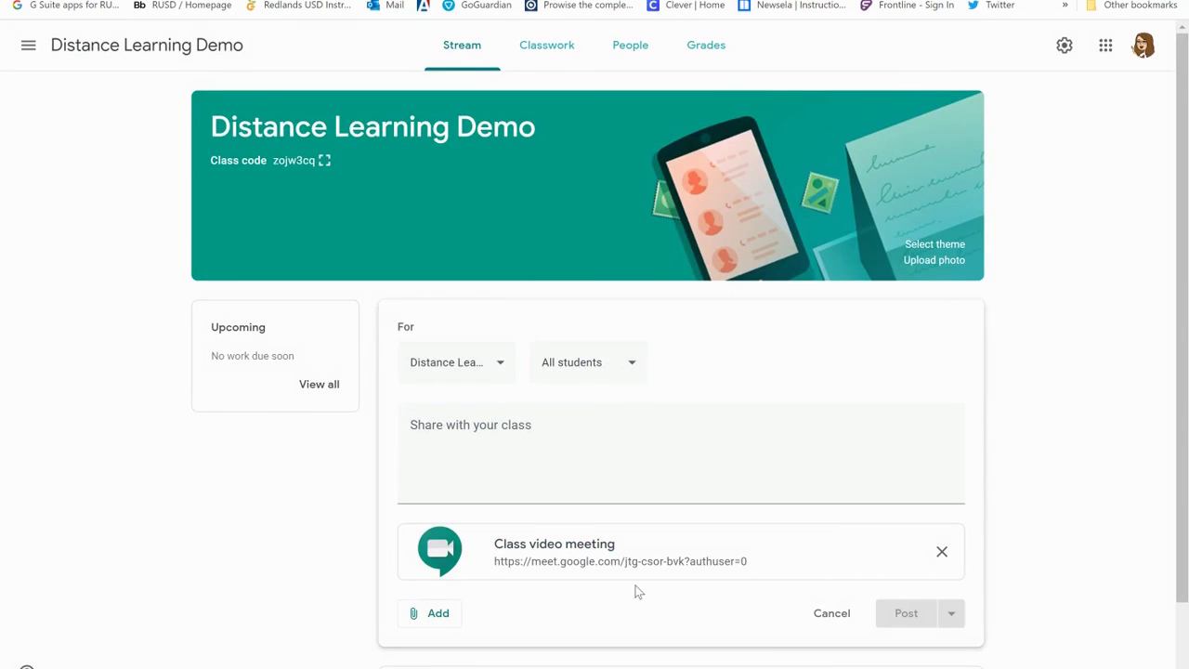
- Write "look here" as the announcement text and post it to all students
left_click(550, 427)
type("lo")
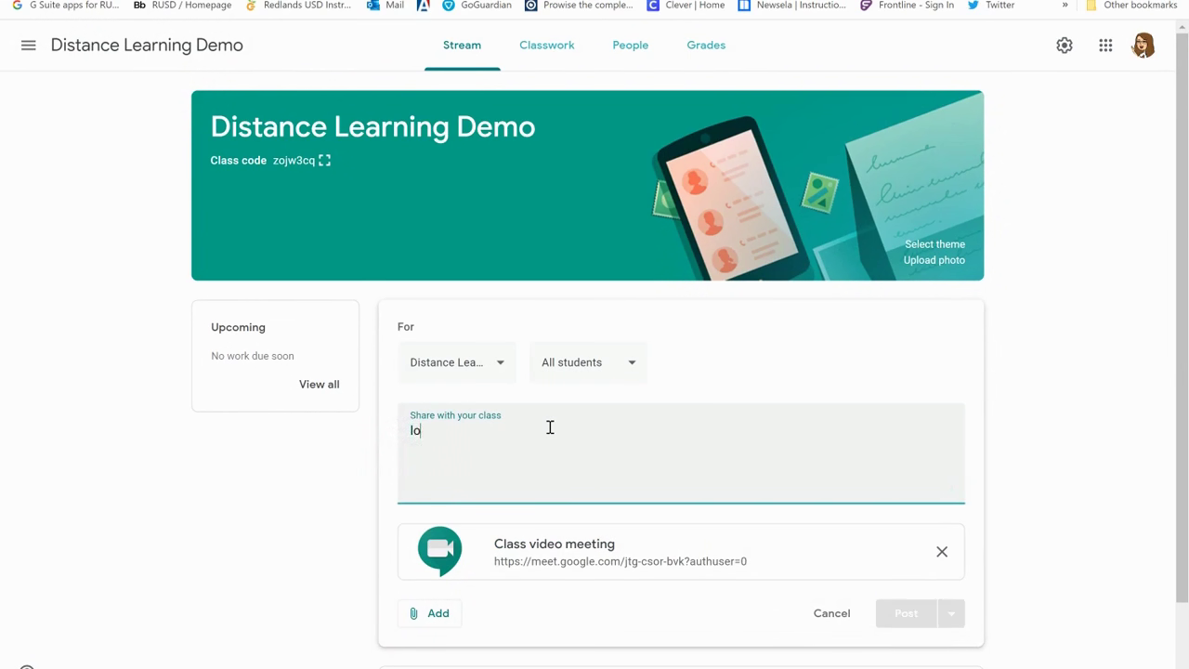
type("ok here")
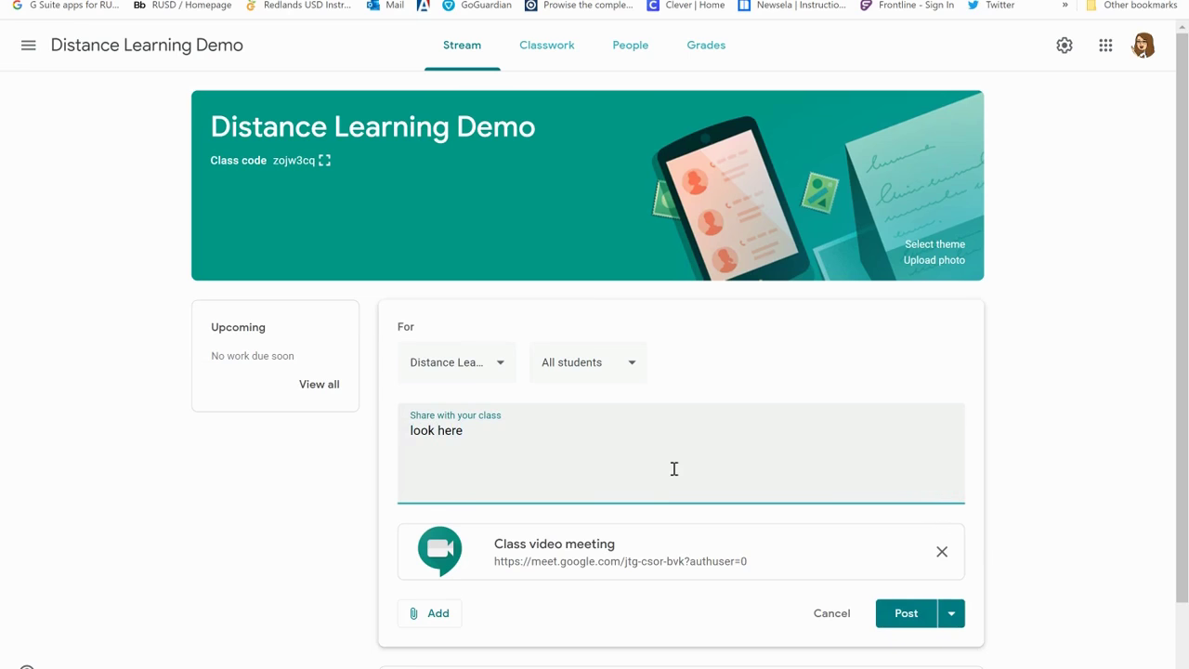
left_click(605, 371)
left_click(605, 371)
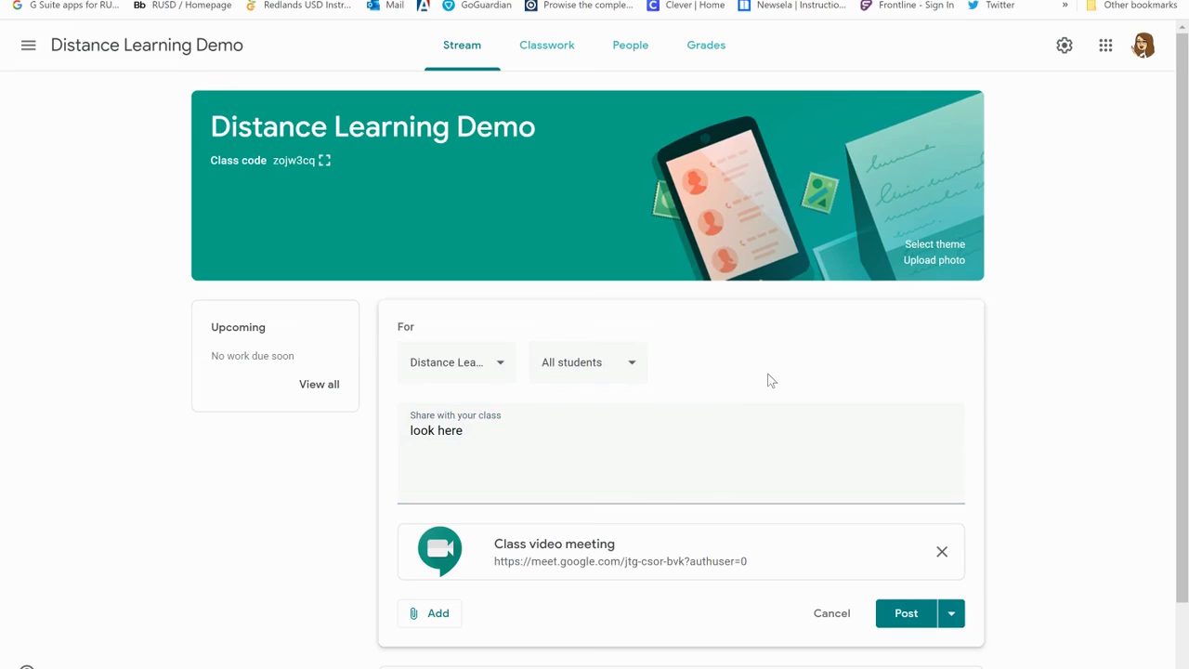
left_click(906, 615)
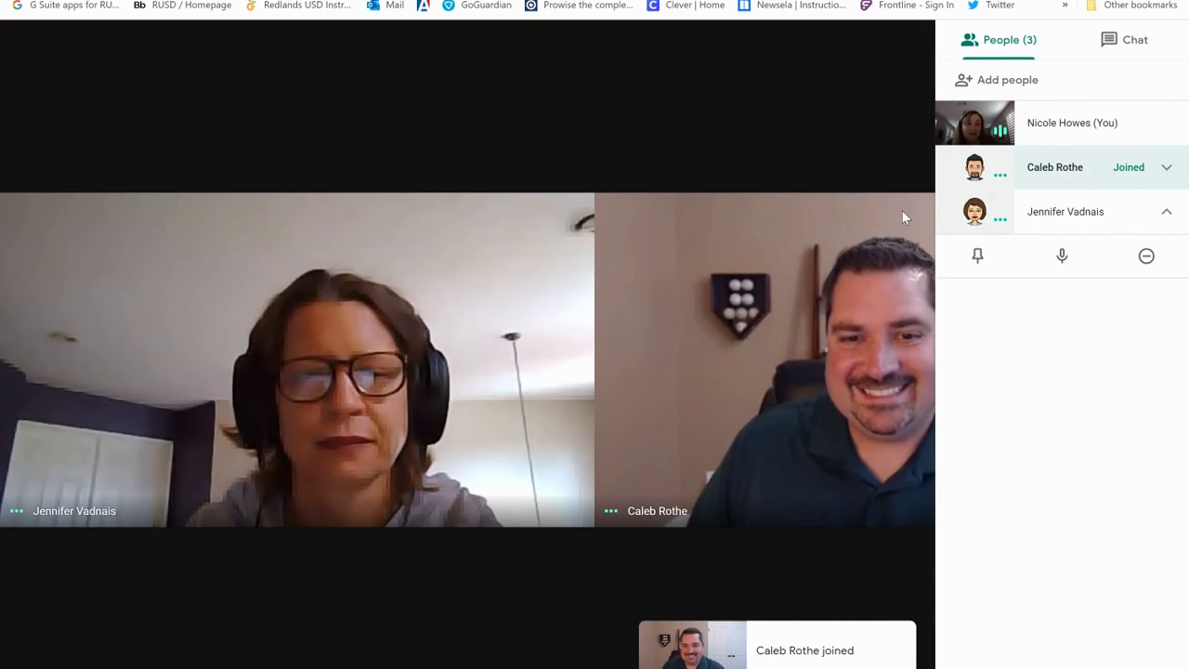
- In the Google Meet call, mute both other participants for everyone
left_click(1069, 181)
left_click(1064, 213)
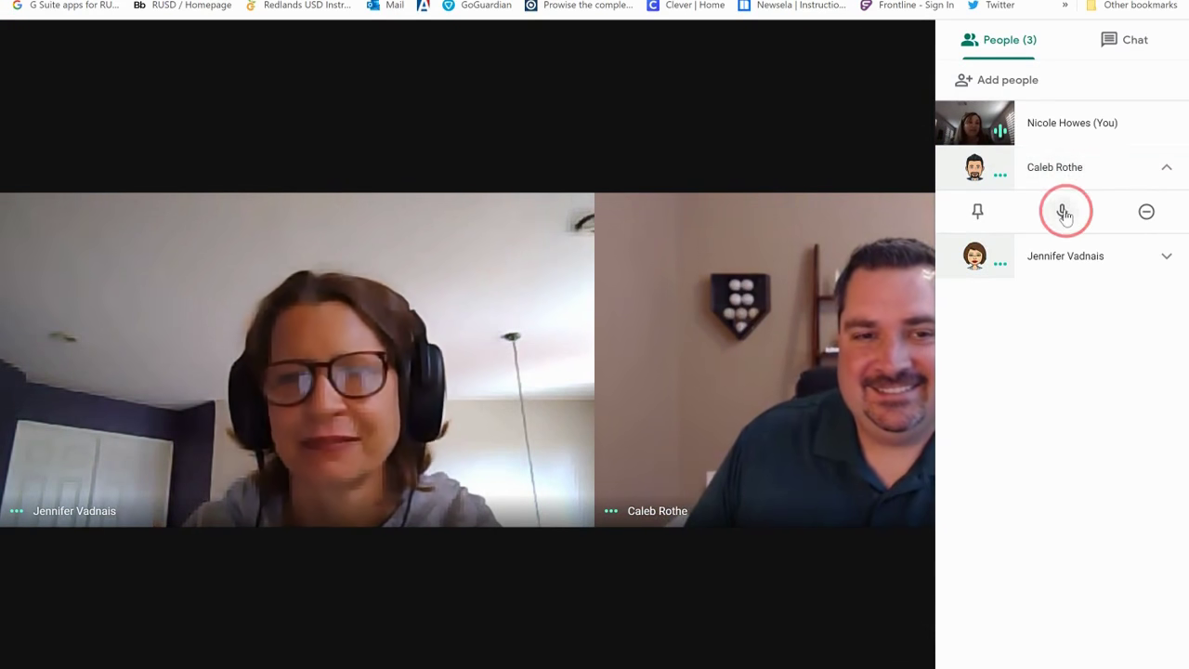
left_click(690, 389)
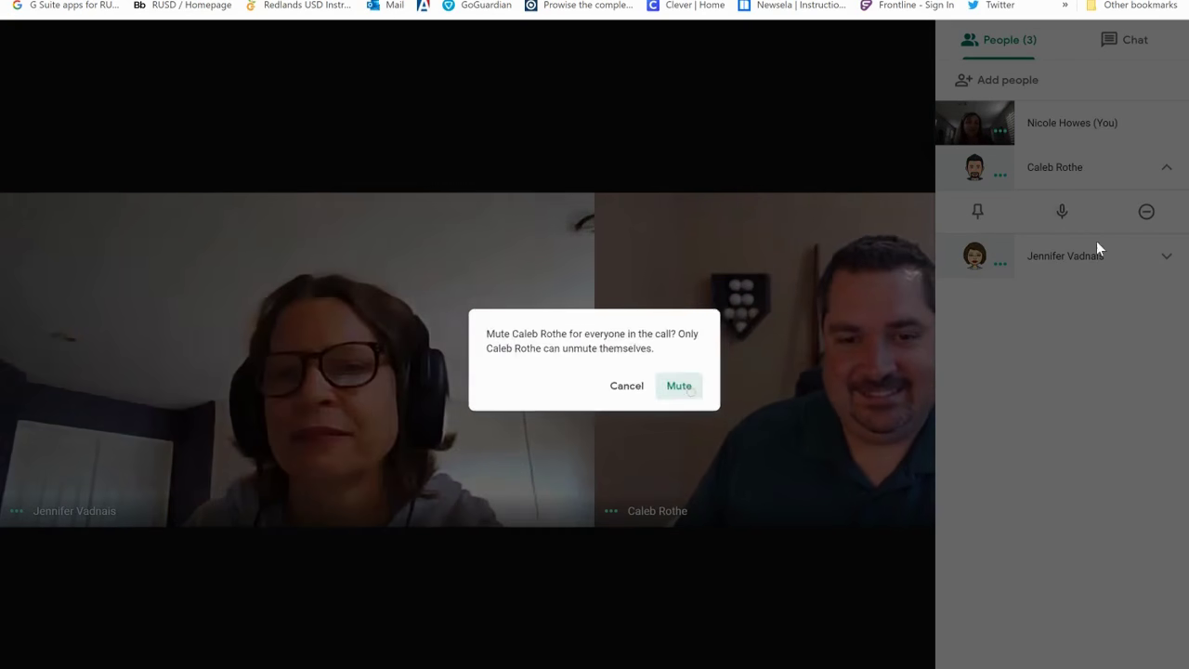
left_click(1041, 267)
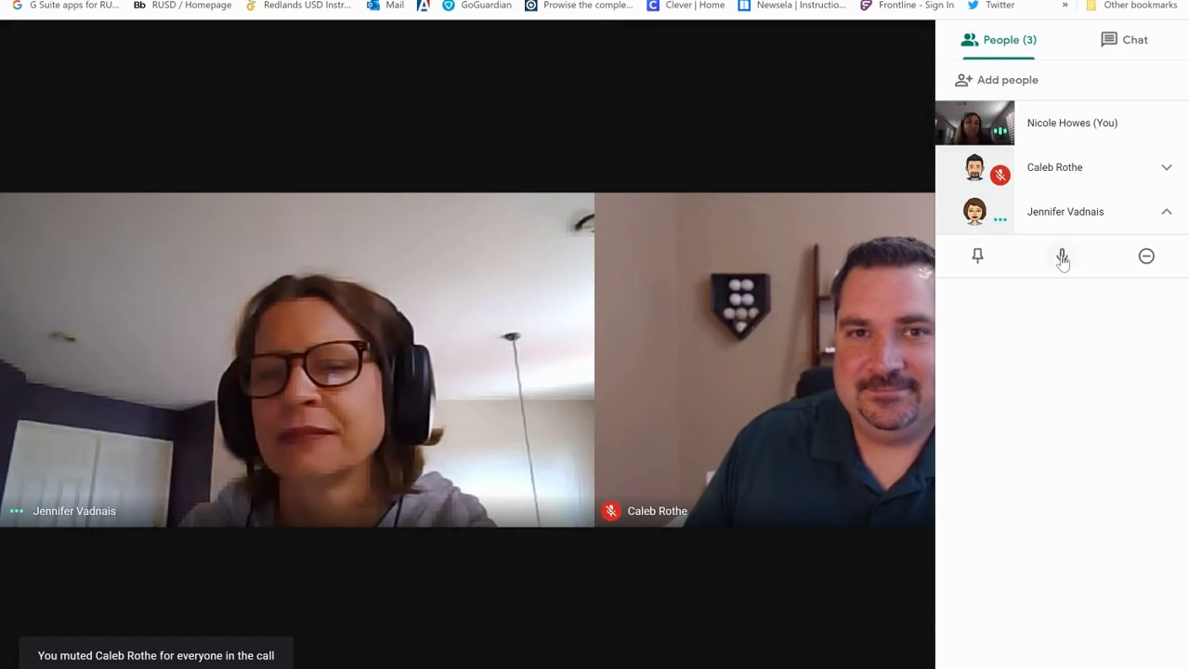
left_click(1062, 258)
left_click(706, 386)
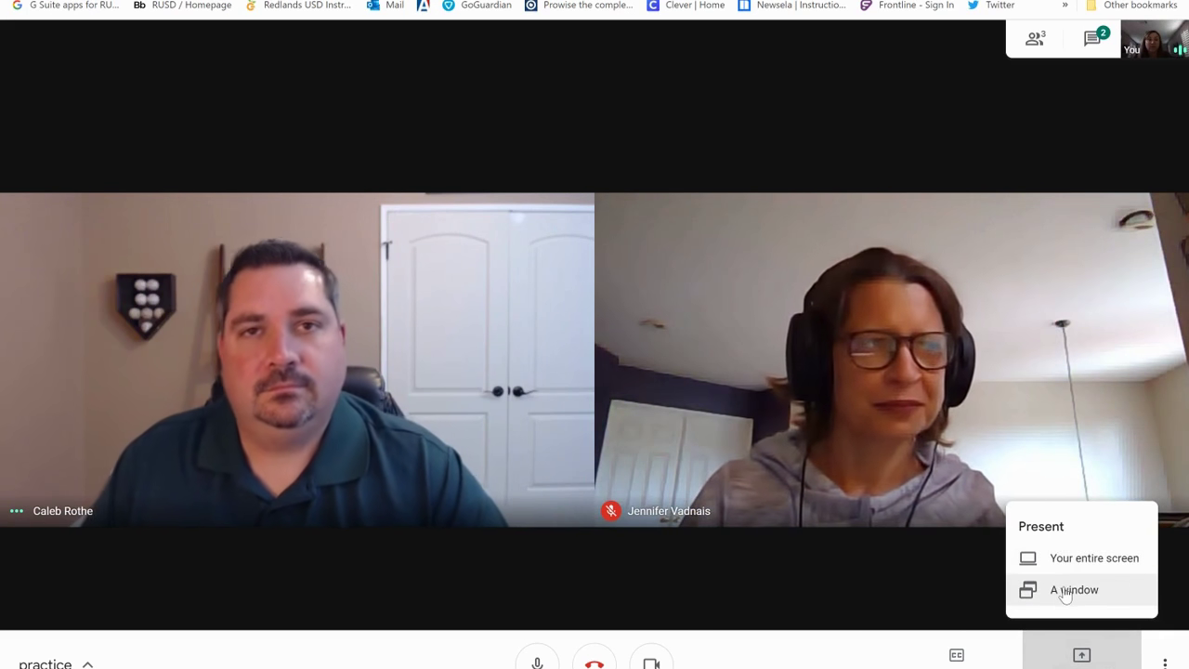
- Present the Redlands USD browser window to the meeting and bring that window forward
left_click(1065, 592)
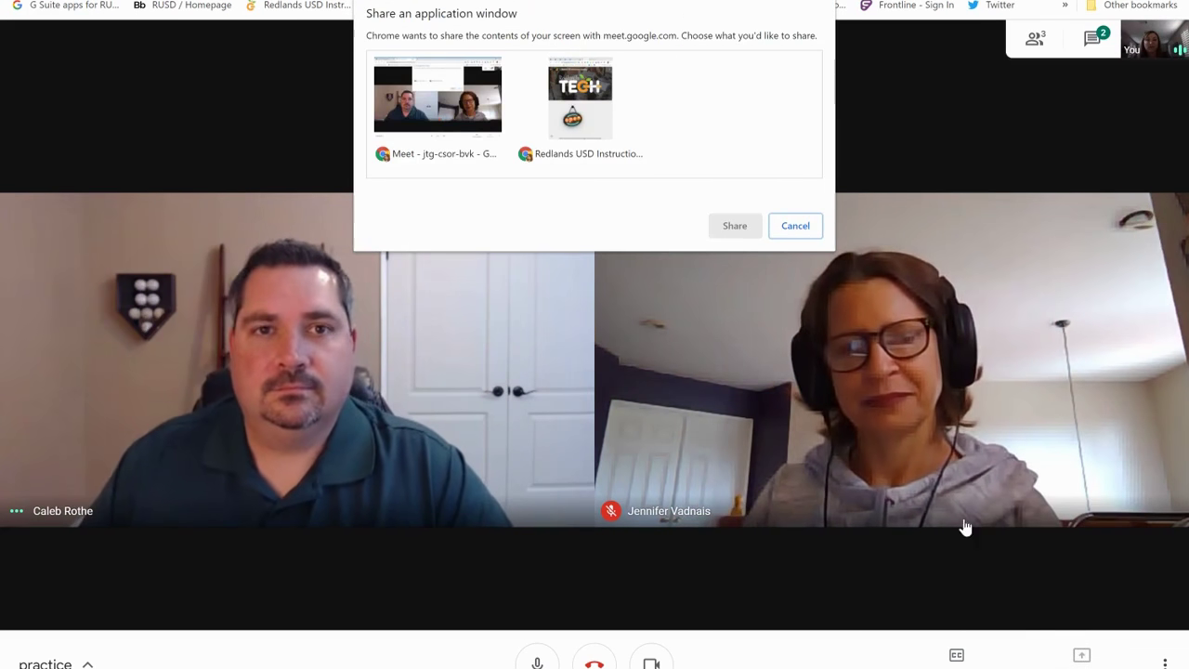
left_click(564, 127)
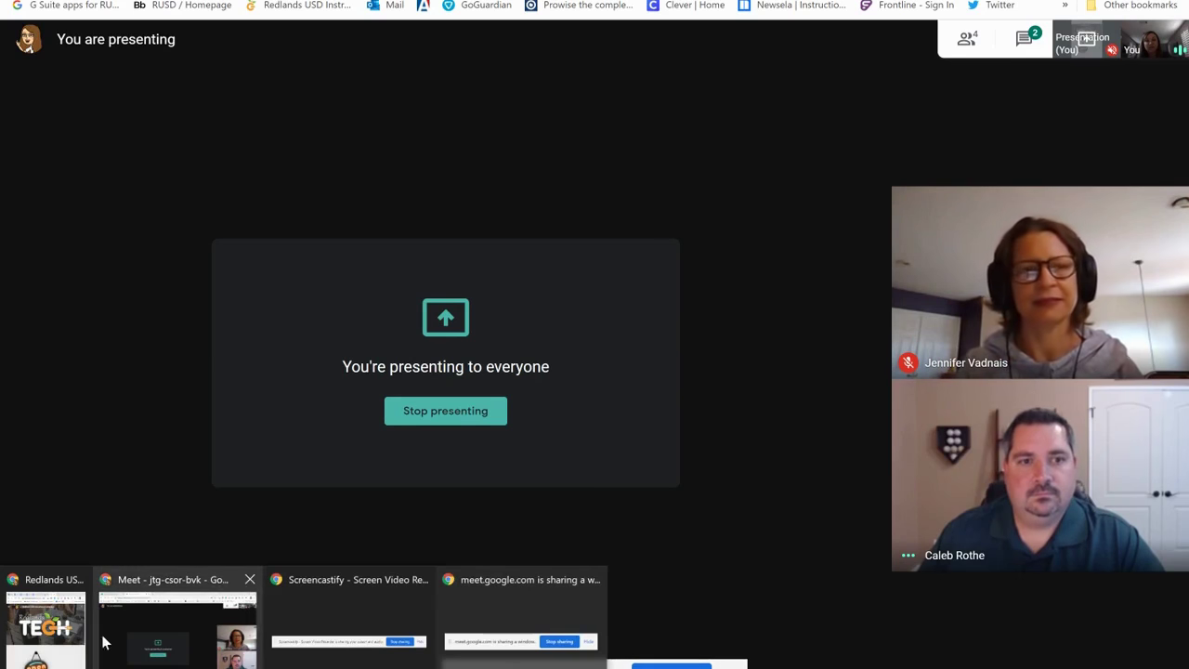
left_click(42, 623)
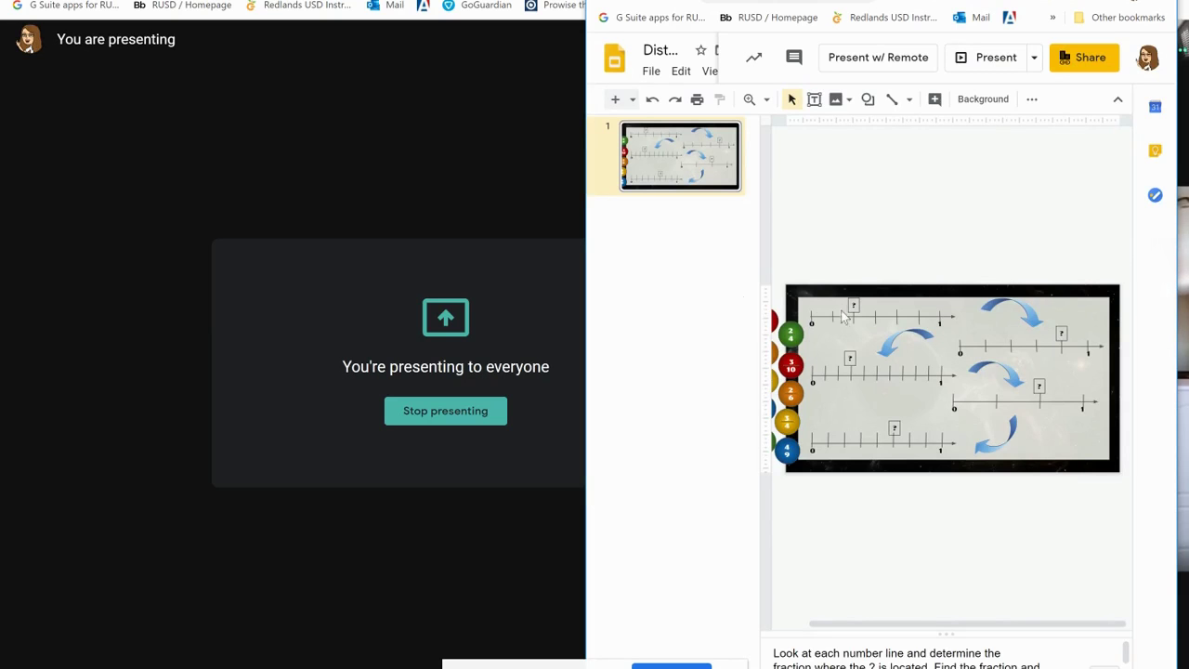
- Move the green 2/4 circle on the slide to just below the first number line and return to the meeting
left_click_drag(794, 342, 839, 339)
left_click(848, 223)
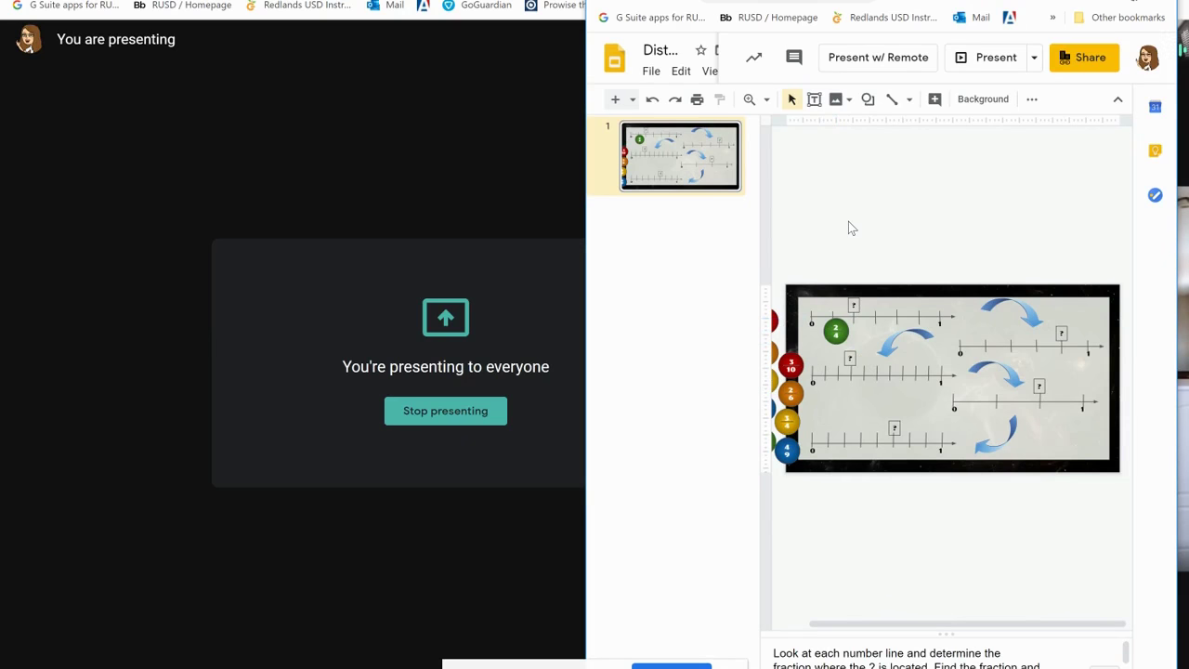
left_click(445, 197)
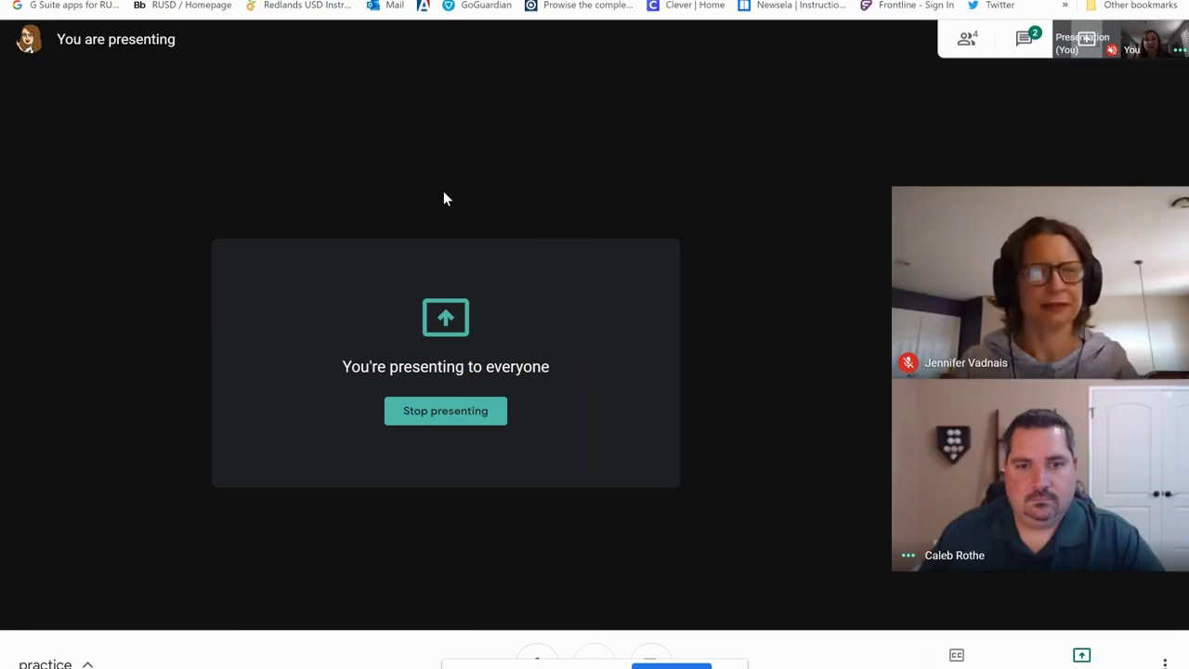